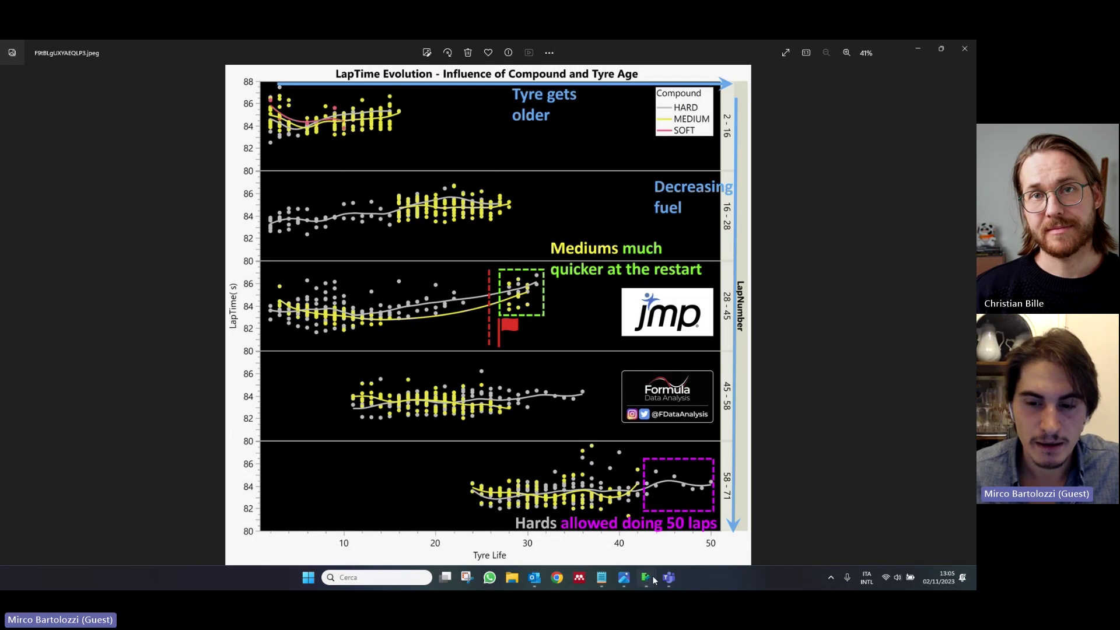
Attach a Local Data Filter to the laps Graph Builder and enlarge both column lists.
{"action": "left_click", "coordinate": [753, 506]}
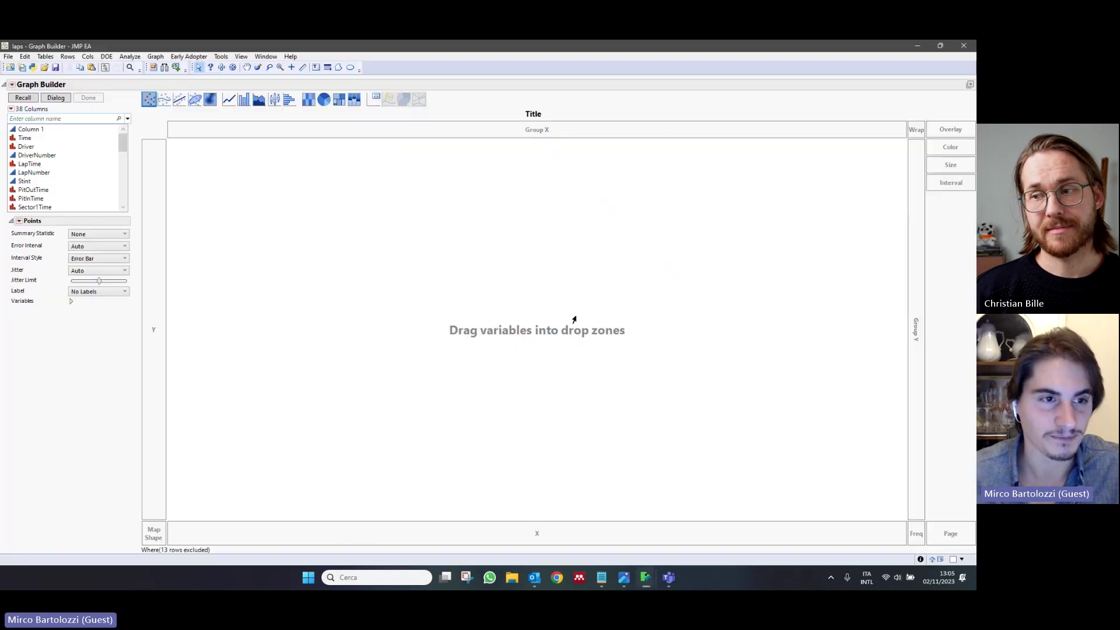
{"action": "left_click", "coordinate": [12, 85]}
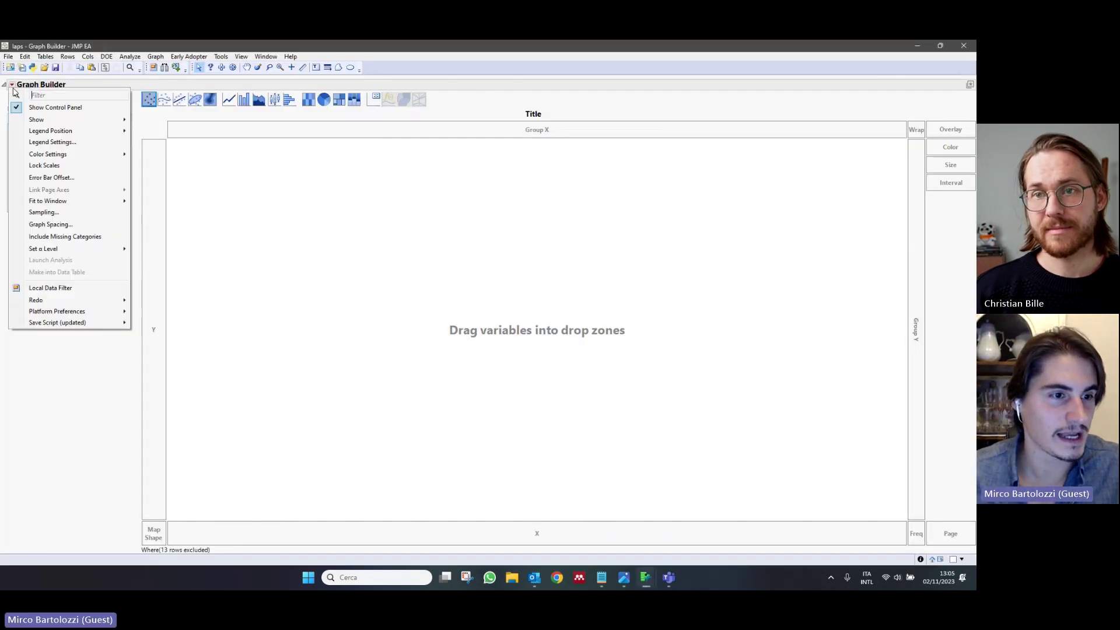
{"action": "left_click", "coordinate": [62, 290]}
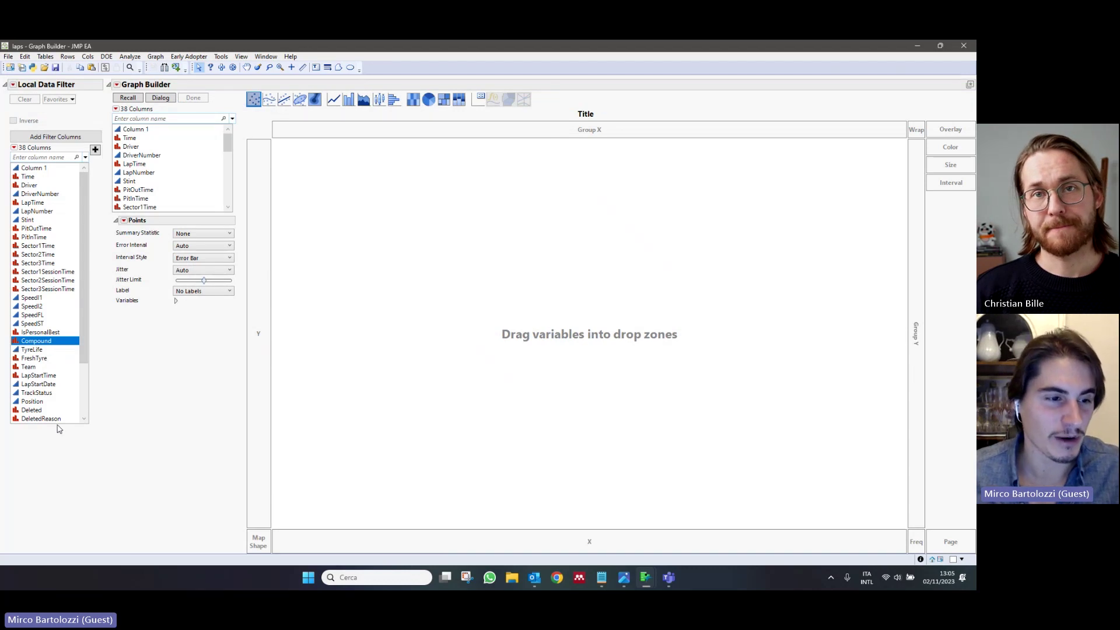
{"action": "left_click_drag", "start_coordinate": [57, 424], "coordinate": [53, 510]}
{"action": "left_click_drag", "start_coordinate": [193, 213], "coordinate": [175, 455]}
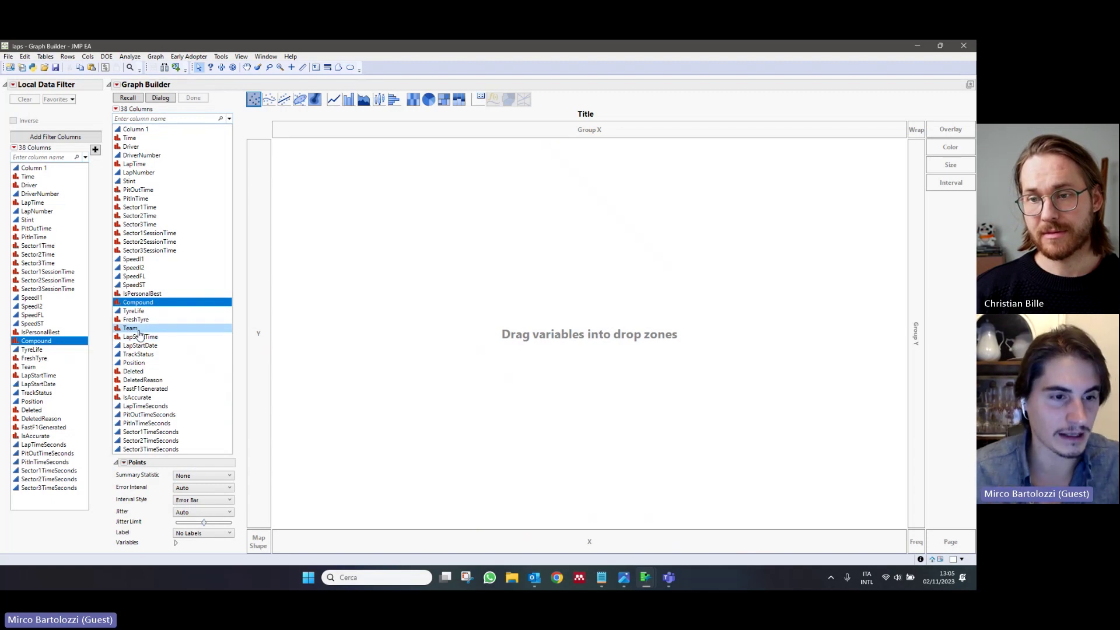
Put LapTimeSeconds on the Y axis (about 82–148 s), briefly brushing the top outlier laps.
{"action": "left_click", "coordinate": [154, 406]}
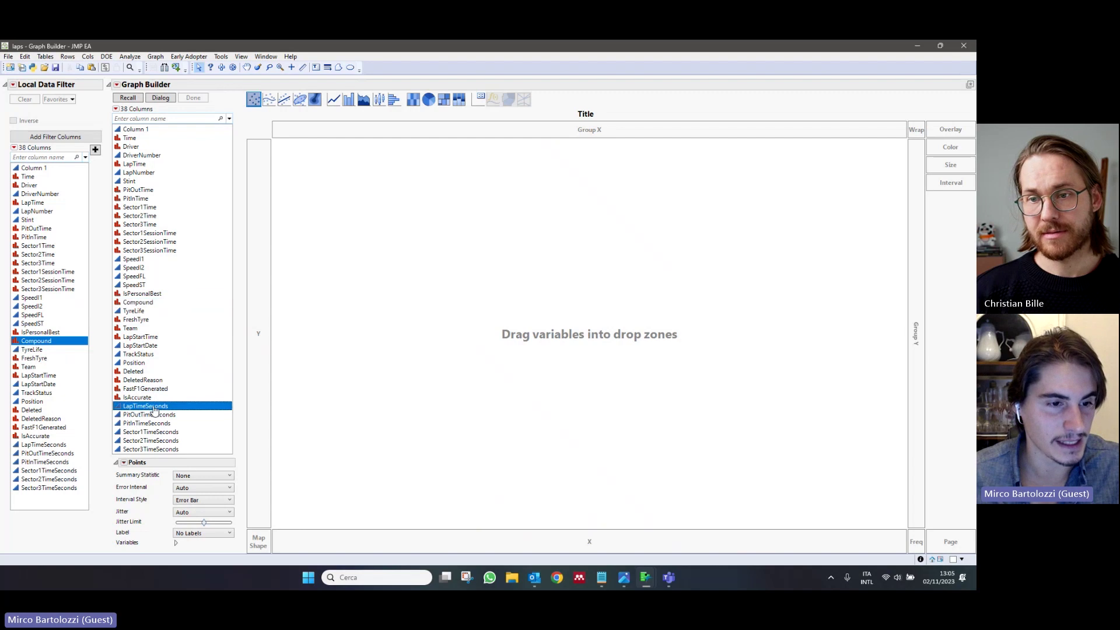
{"action": "left_click_drag", "start_coordinate": [154, 406], "coordinate": [262, 358]}
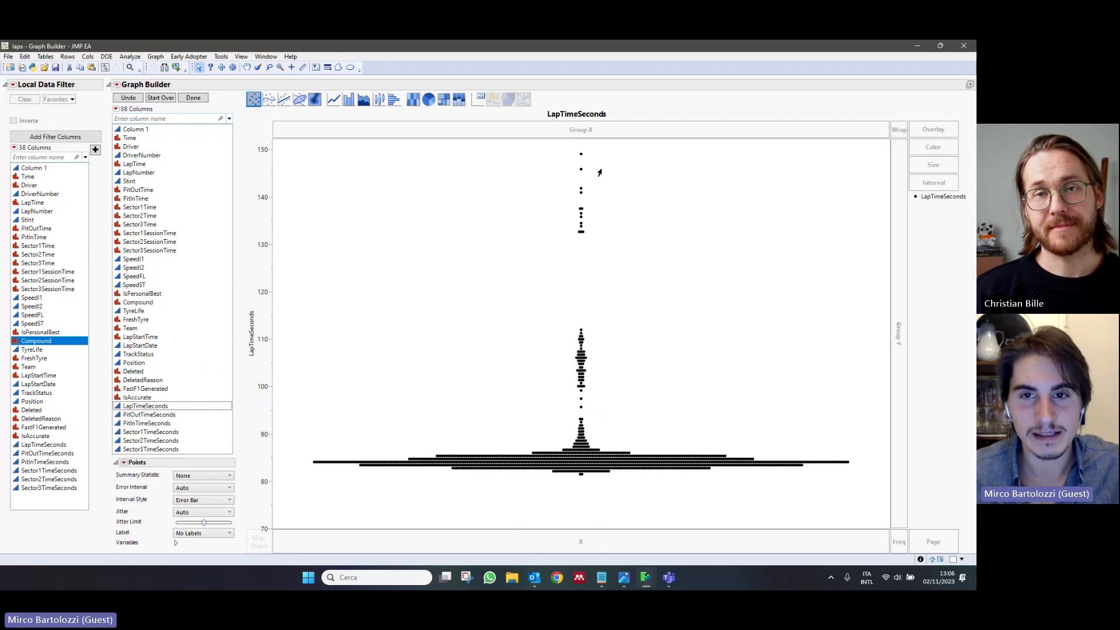
{"action": "left_click_drag", "start_coordinate": [550, 145], "coordinate": [607, 414]}
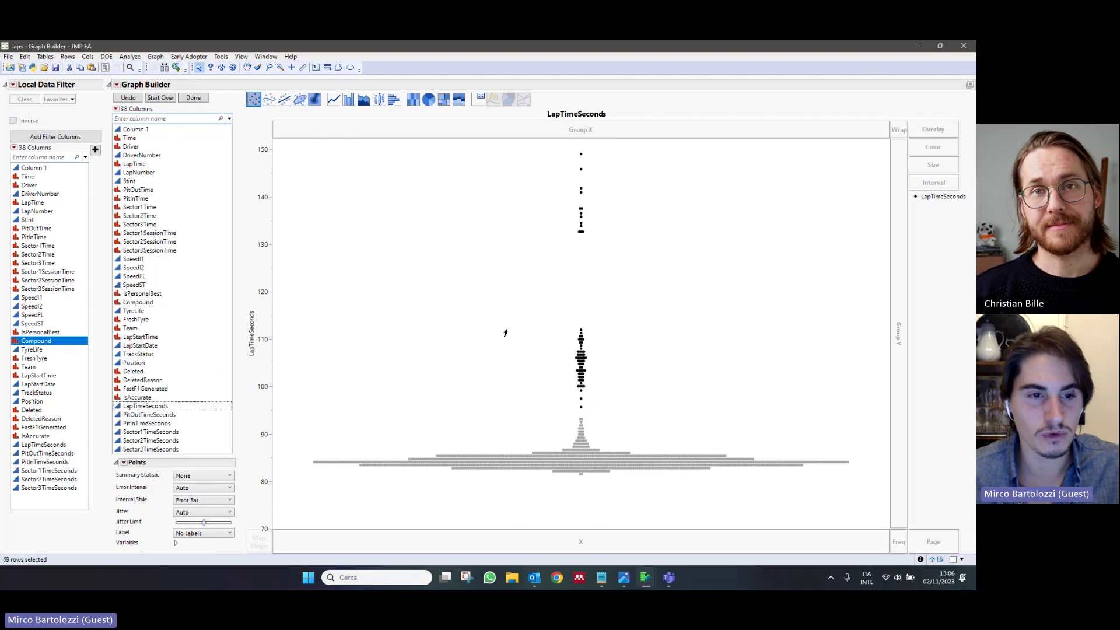
{"action": "left_click", "coordinate": [464, 318]}
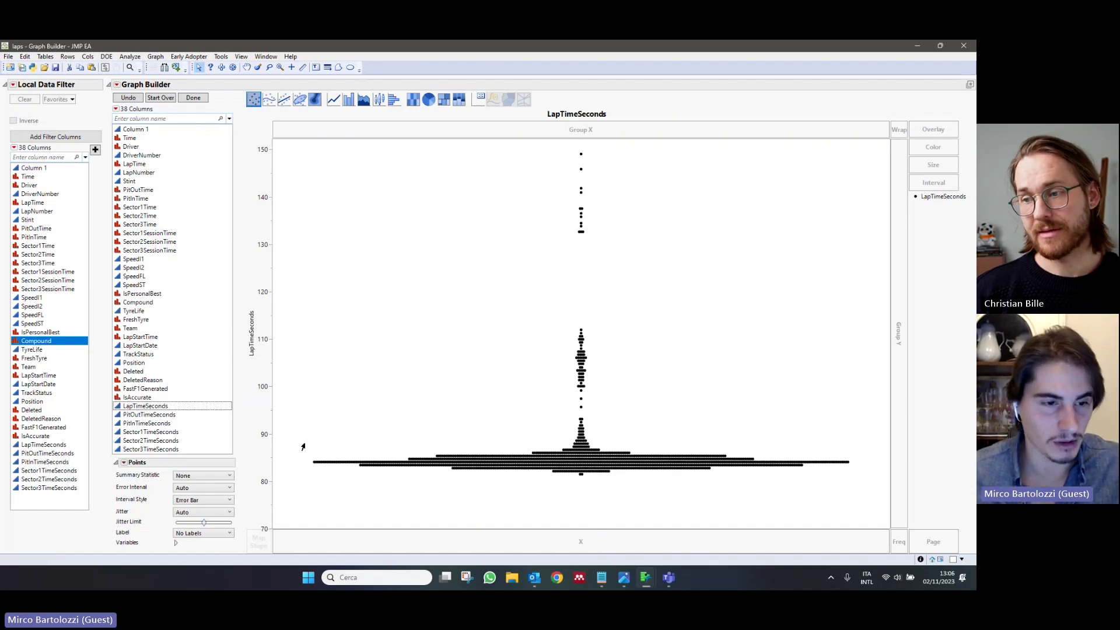
Place TyreLife on the X axis for a LapTimeSeconds vs TyreLife scatter with smoother.
{"action": "left_click", "coordinate": [169, 407]}
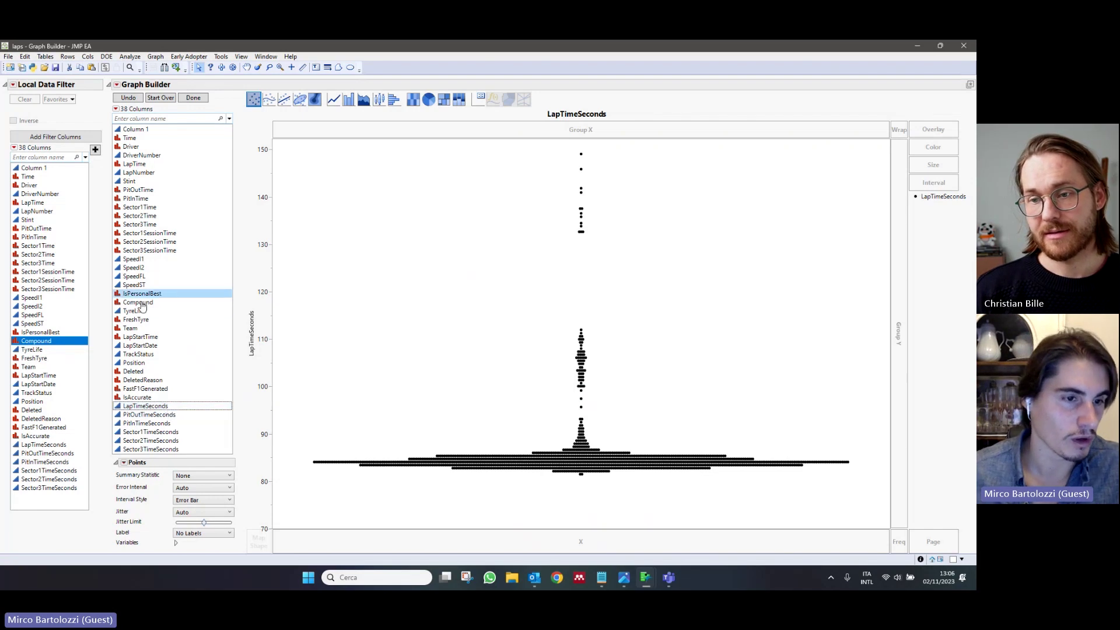
{"action": "left_click_drag", "start_coordinate": [136, 312], "coordinate": [564, 545]}
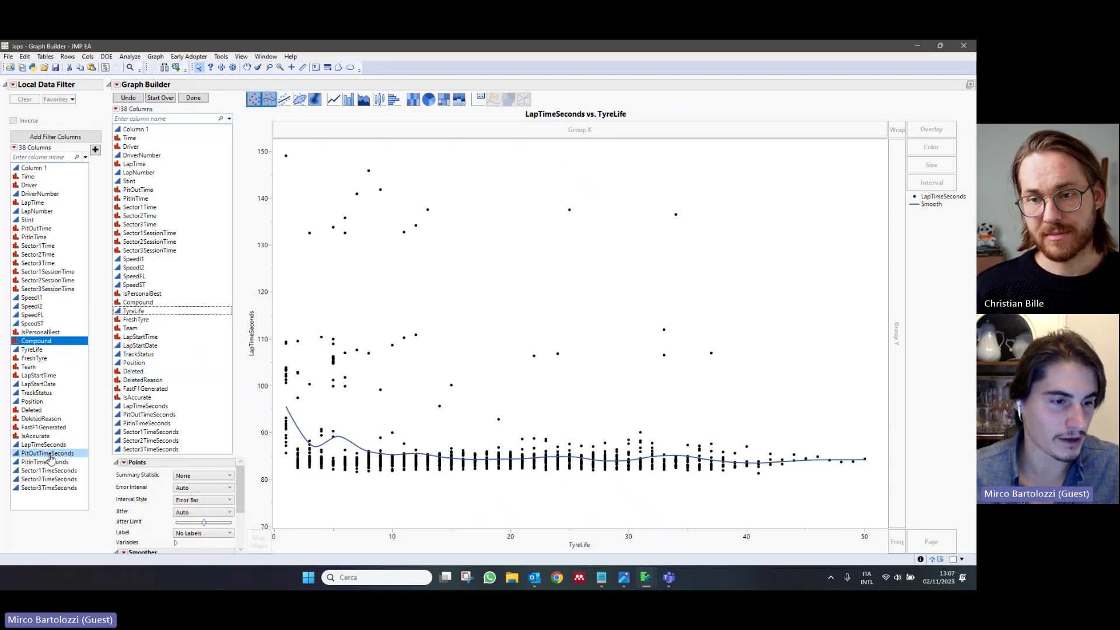
Filter to rows with missing PitOutTimeSeconds (1243 rows) and start an AND condition.
{"action": "left_click", "coordinate": [51, 455]}
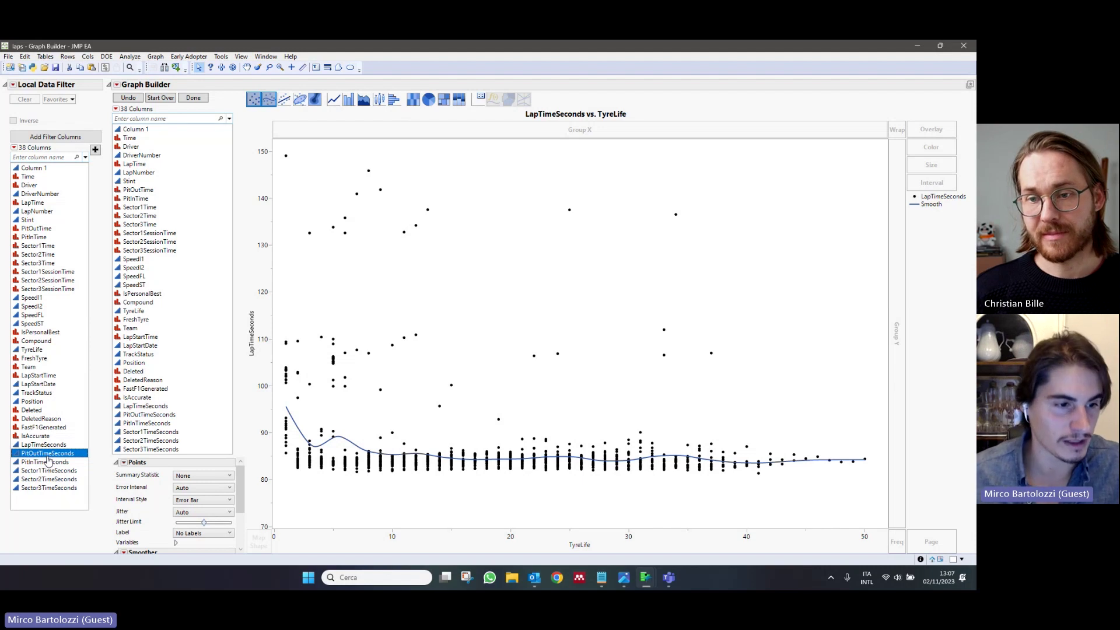
{"action": "double_click", "coordinate": [48, 458]}
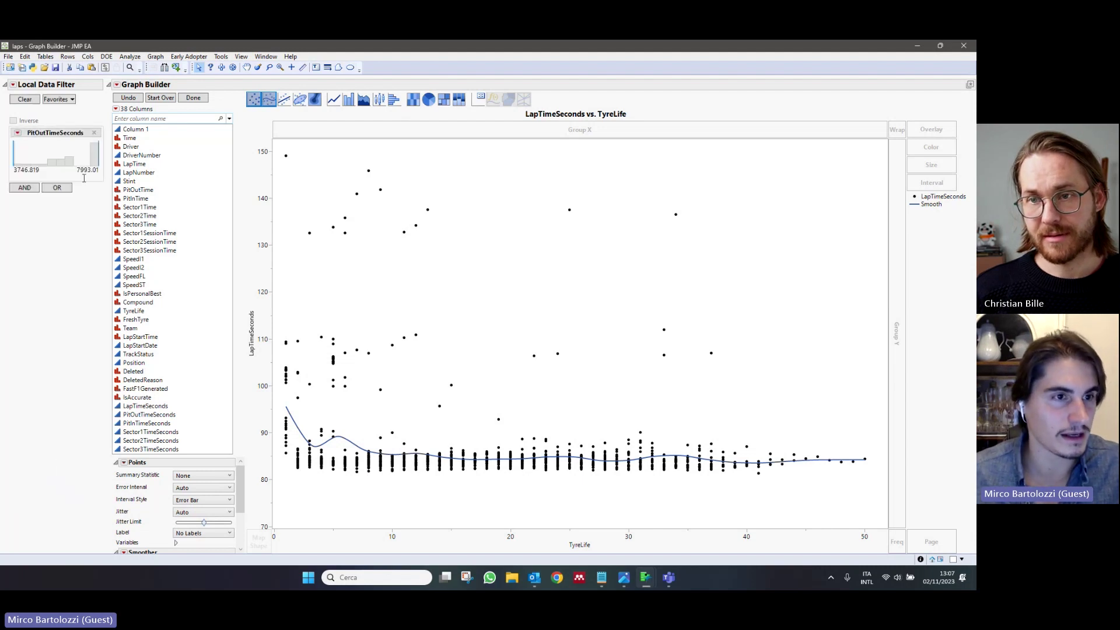
{"action": "left_click", "coordinate": [17, 133]}
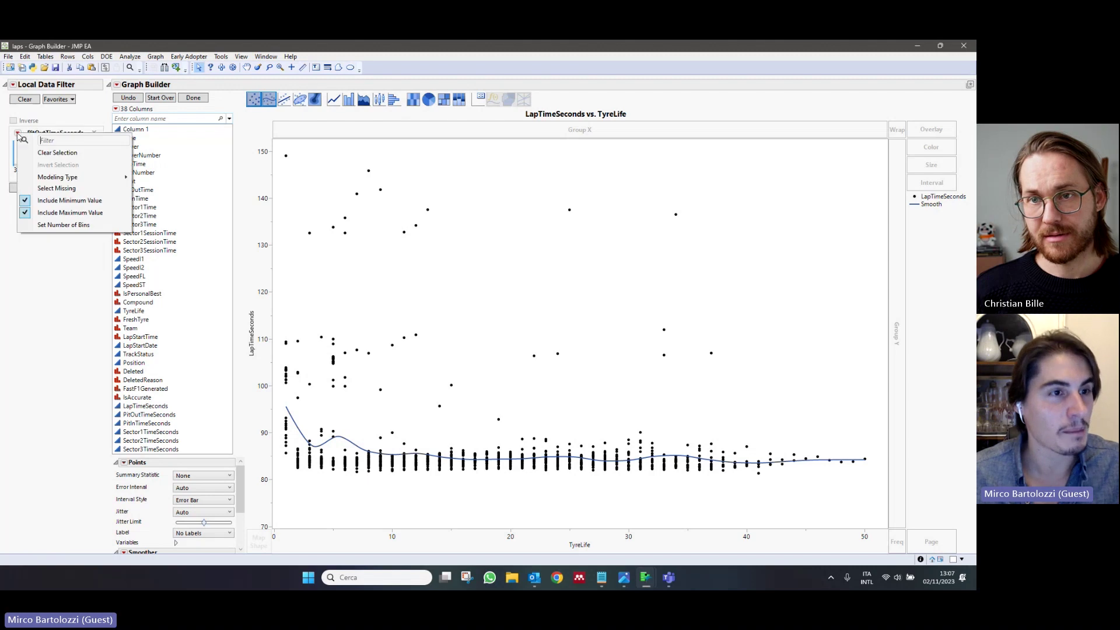
{"action": "left_click", "coordinate": [54, 188]}
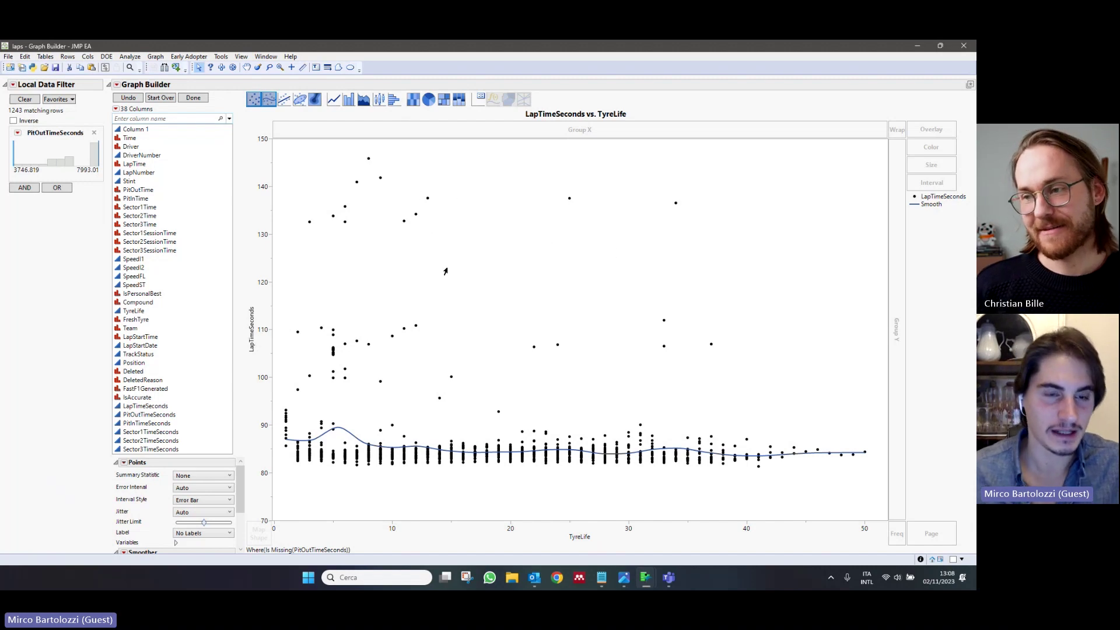
{"action": "left_click", "coordinate": [25, 188]}
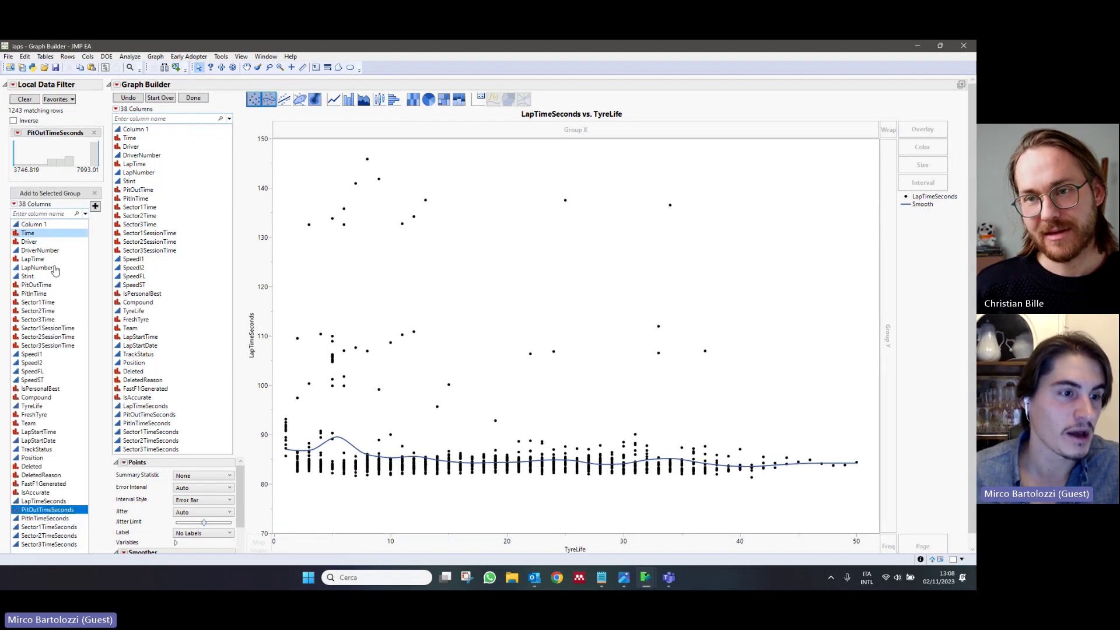
Also require missing PitInTimeSeconds, leaving 1204 rows, and start another AND condition.
{"action": "left_click", "coordinate": [55, 519]}
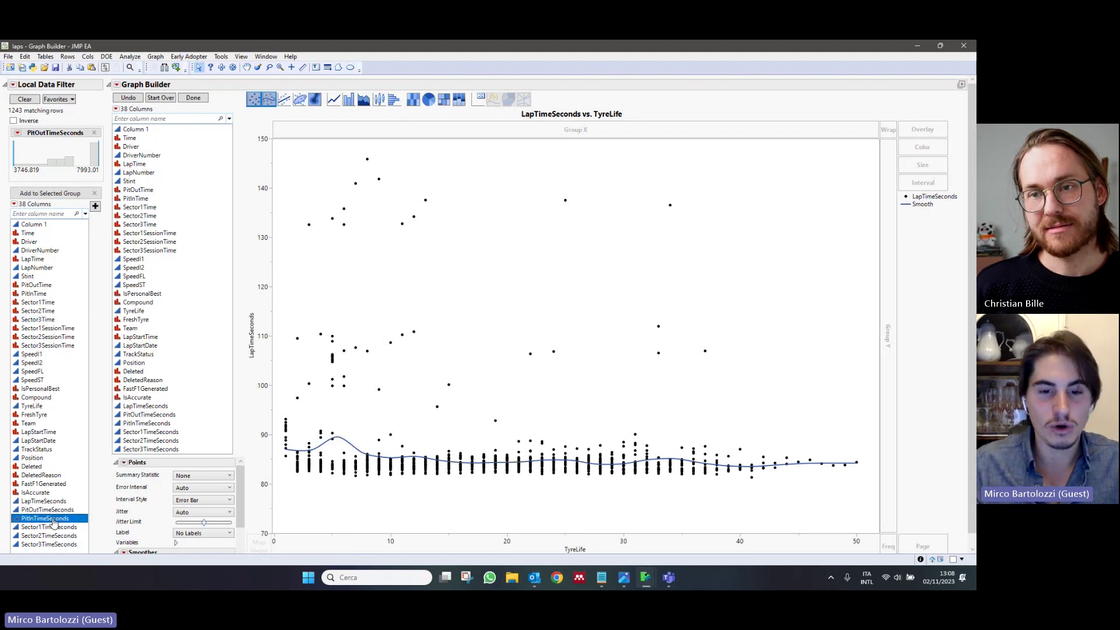
{"action": "double_click", "coordinate": [53, 519]}
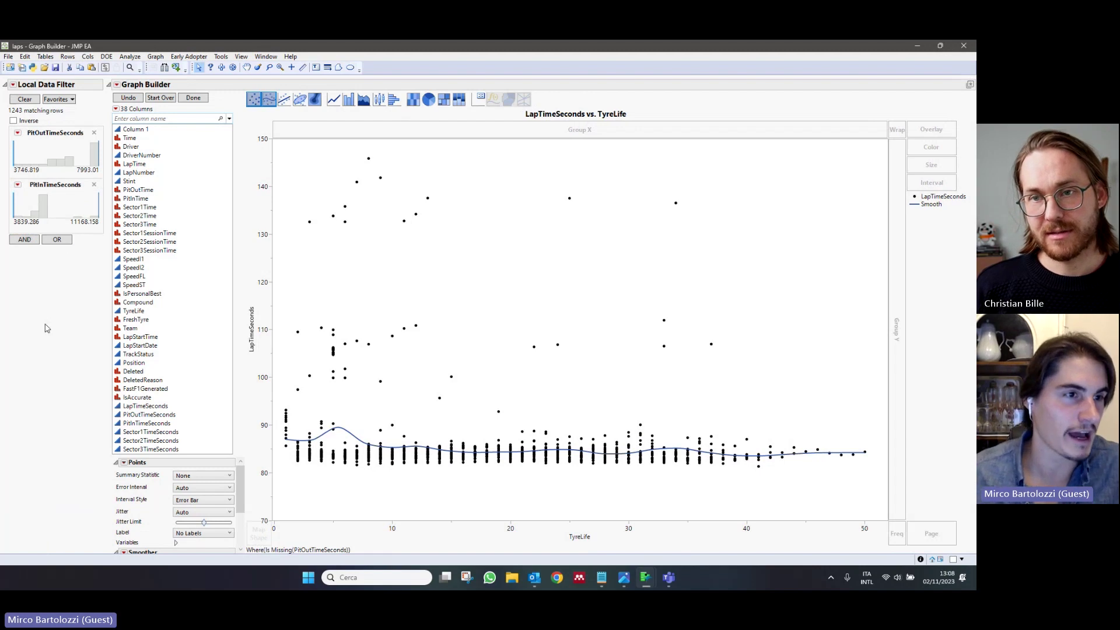
{"action": "left_click", "coordinate": [18, 184]}
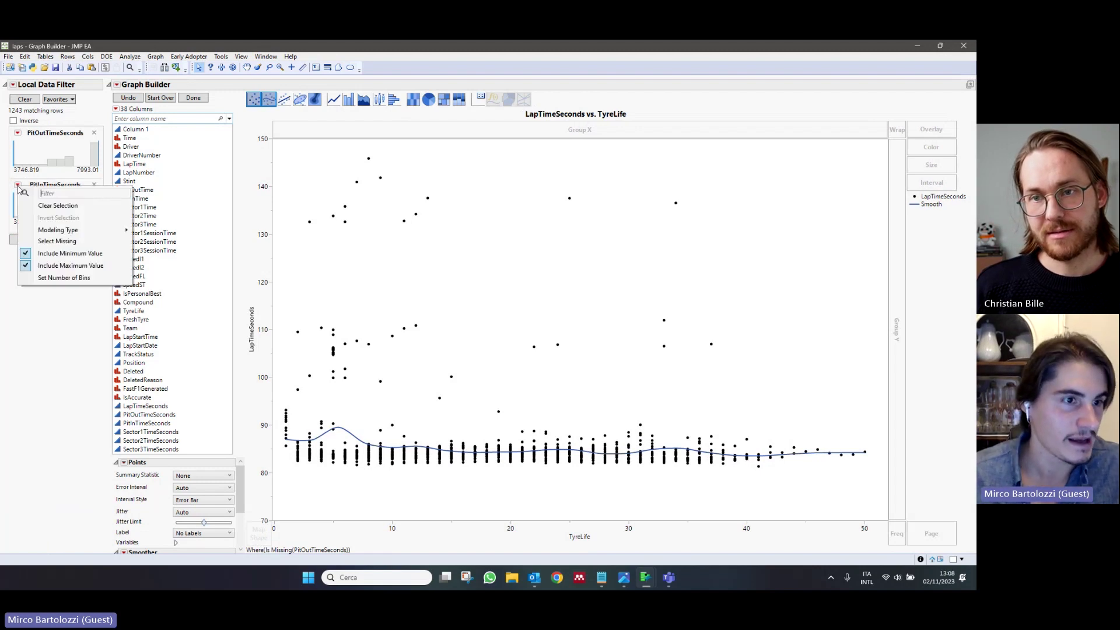
{"action": "left_click", "coordinate": [42, 244]}
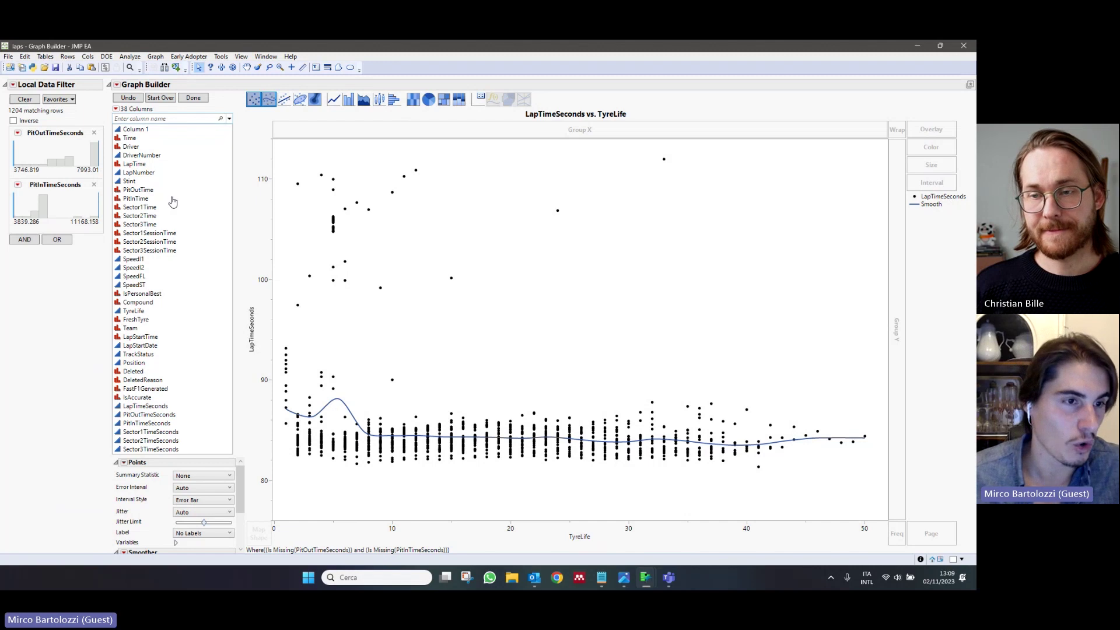
{"action": "left_click", "coordinate": [29, 243]}
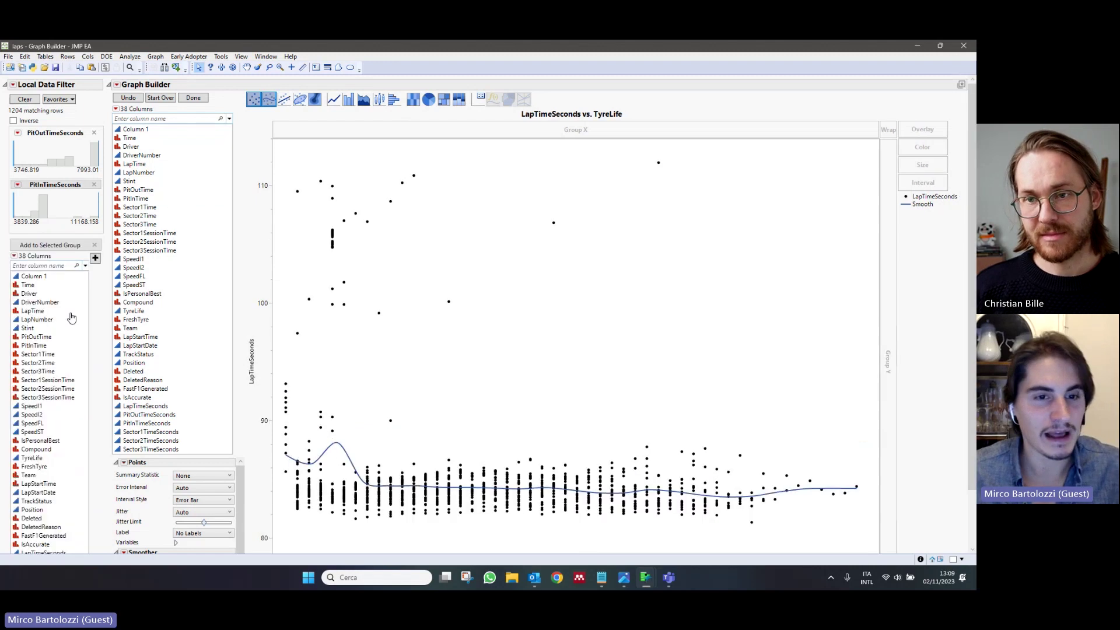
Add a TrackStatus filter capped at about 1.786, leaving 1072 green-flag rows.
{"action": "scroll", "coordinate": [58, 363], "scroll_direction": "down", "scroll_amount": 2}
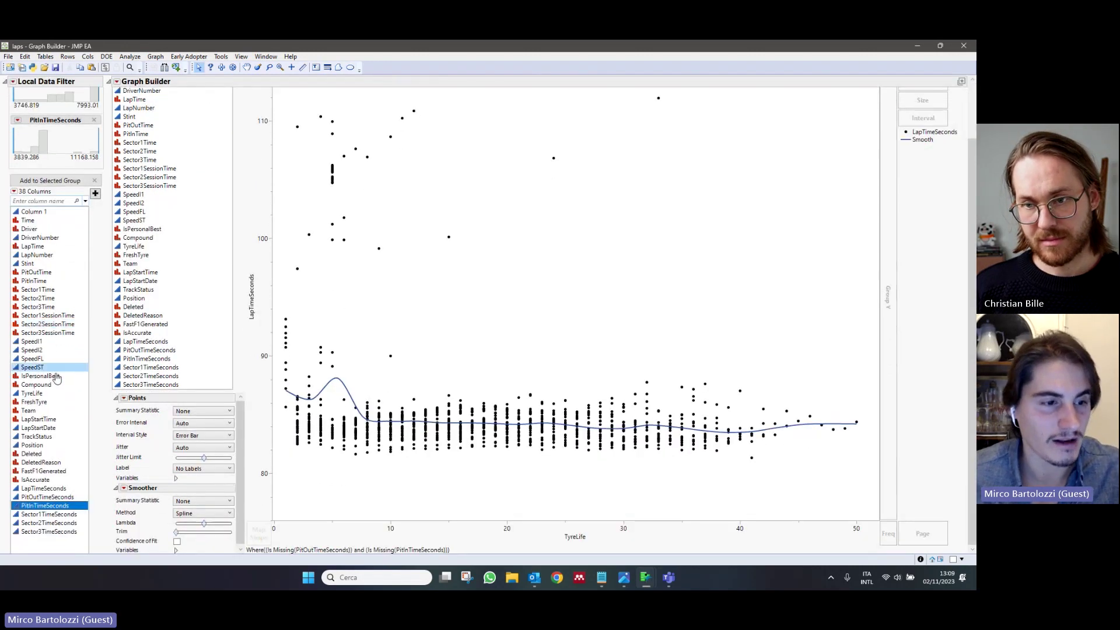
{"action": "scroll", "coordinate": [44, 391], "scroll_direction": "up", "scroll_amount": 1}
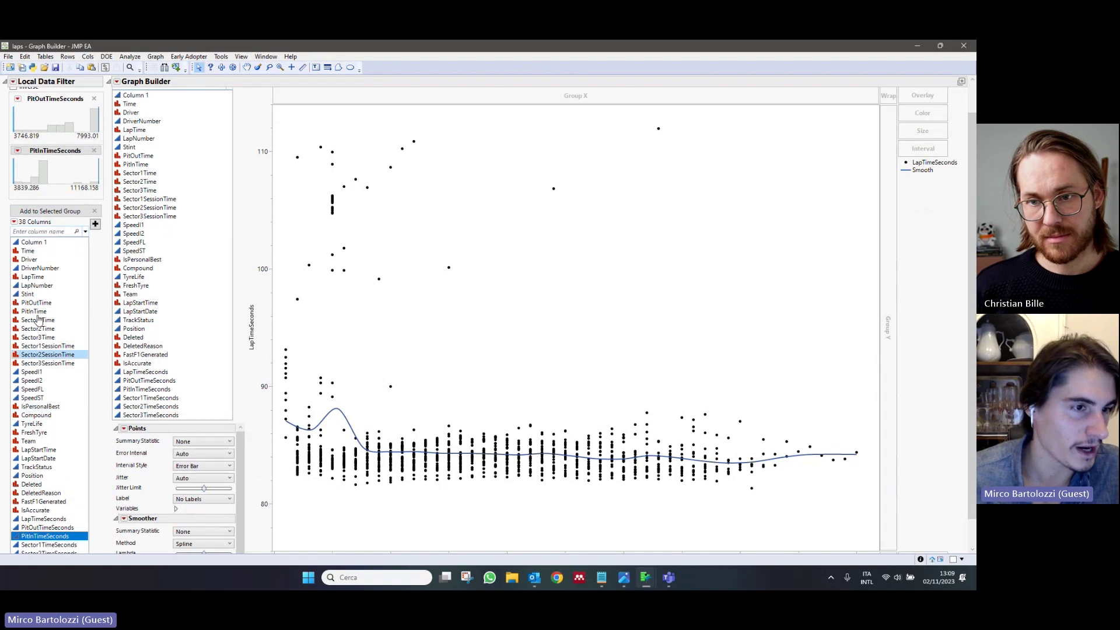
{"action": "left_click", "coordinate": [38, 468]}
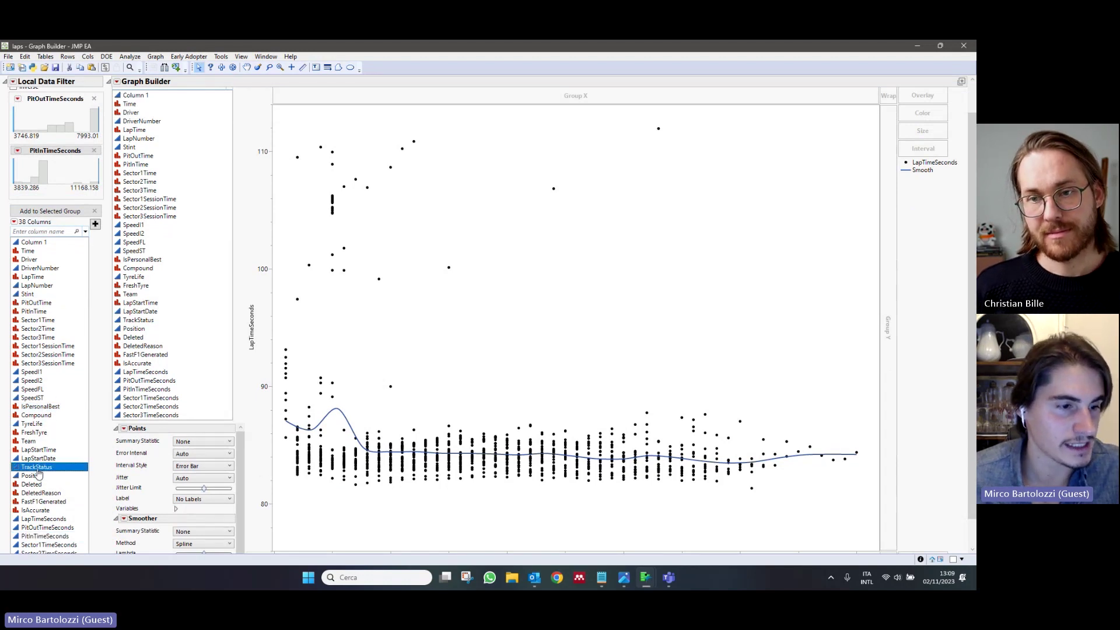
{"action": "double_click", "coordinate": [37, 469]}
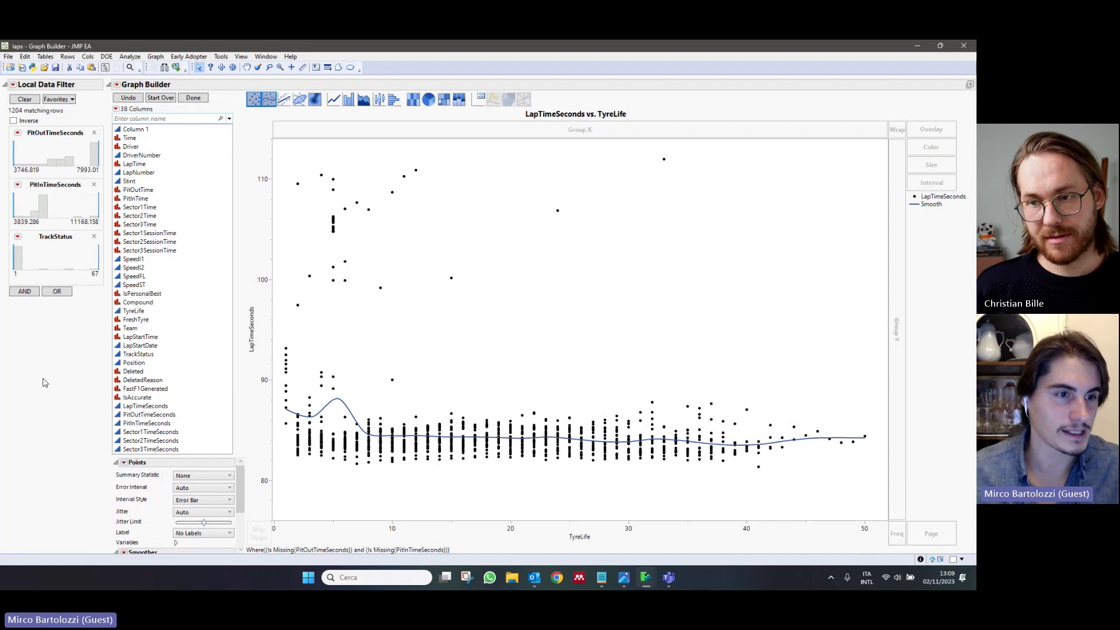
{"action": "left_click_drag", "start_coordinate": [100, 257], "coordinate": [14, 259]}
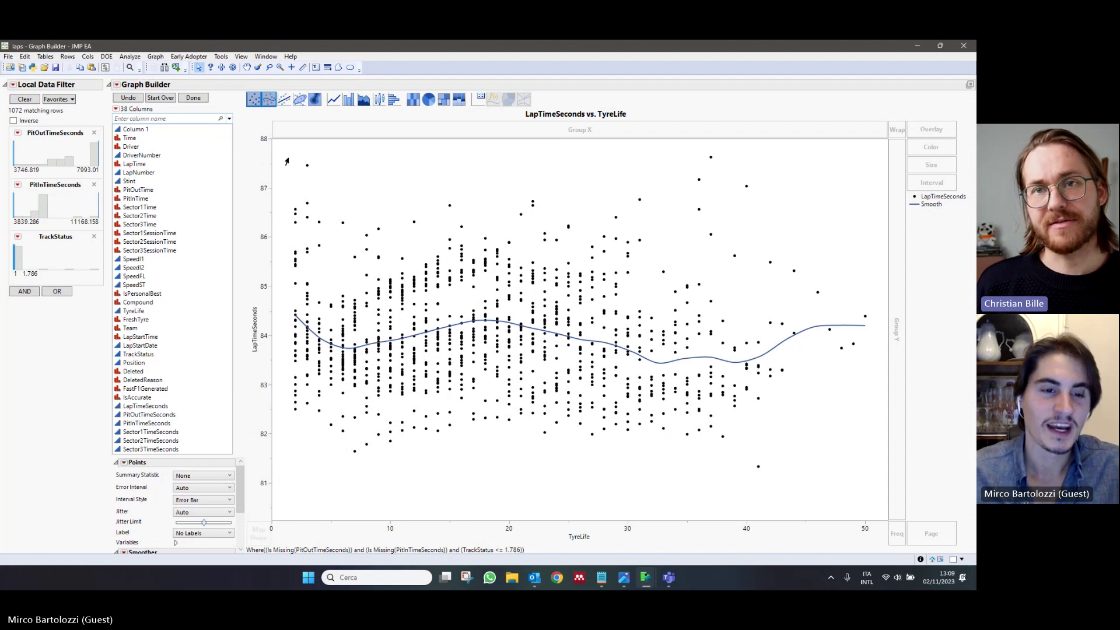
{"action": "left_click", "coordinate": [603, 576]}
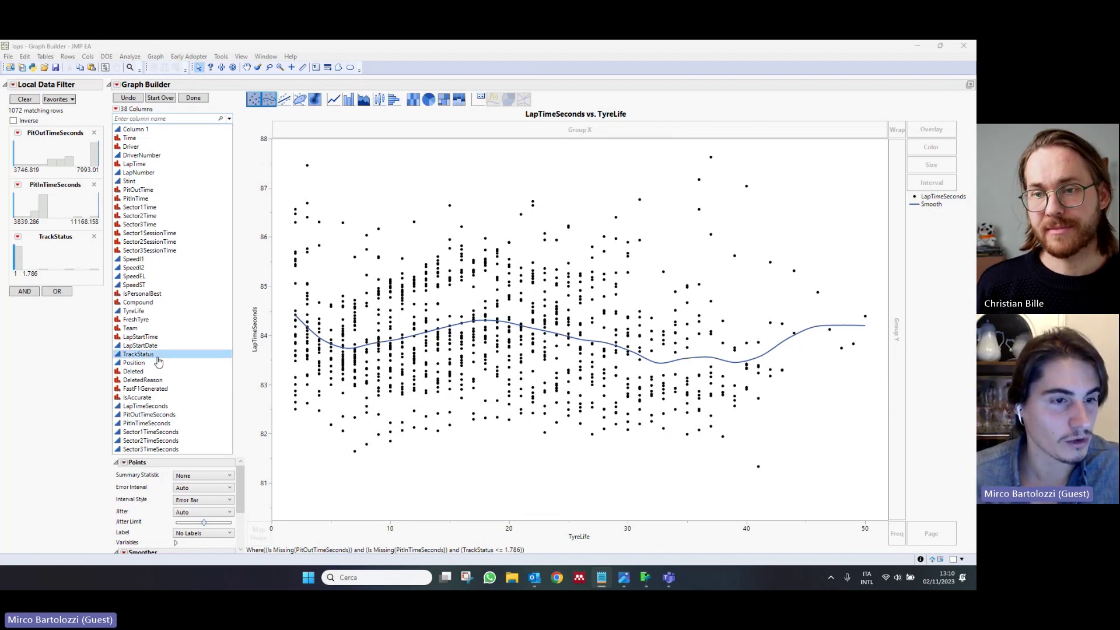
Group Y by LapNumber into five stacked panels (2–16 through 58–71), then select Compound.
{"action": "left_click", "coordinate": [135, 285]}
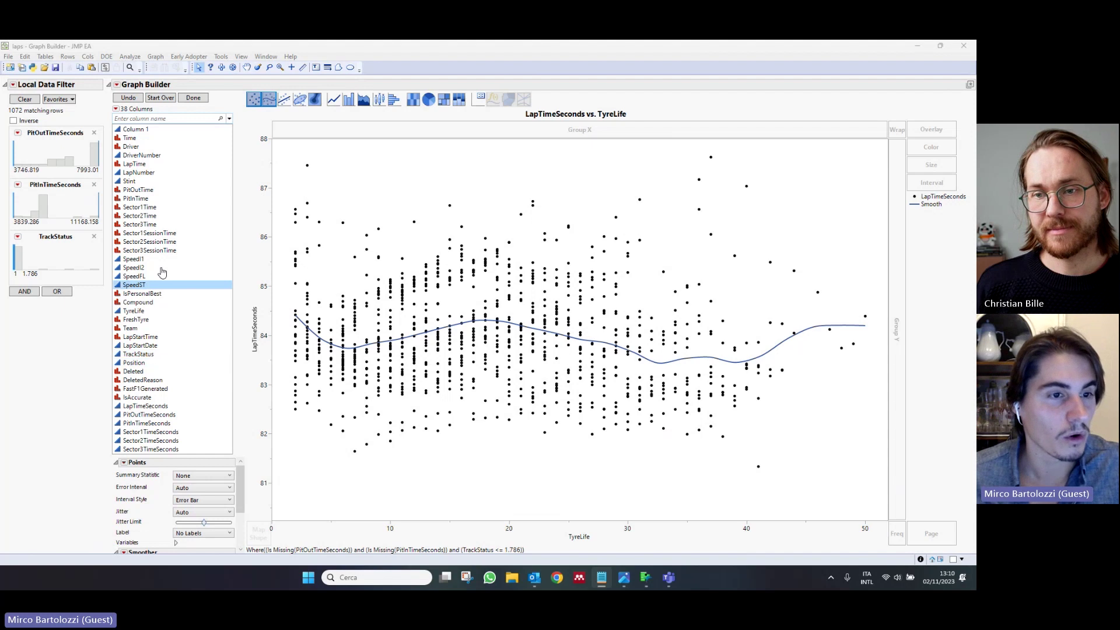
{"action": "left_click", "coordinate": [142, 173]}
{"action": "left_click_drag", "start_coordinate": [142, 177], "coordinate": [902, 304]}
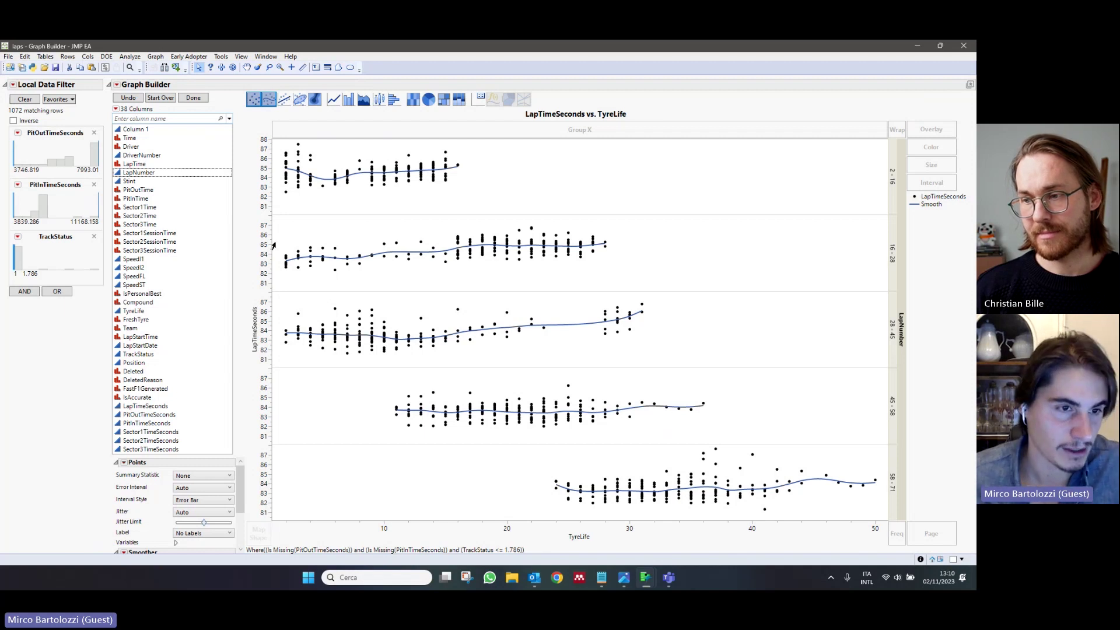
{"action": "left_click", "coordinate": [126, 242]}
{"action": "left_click", "coordinate": [150, 303]}
{"action": "left_click", "coordinate": [487, 261]}
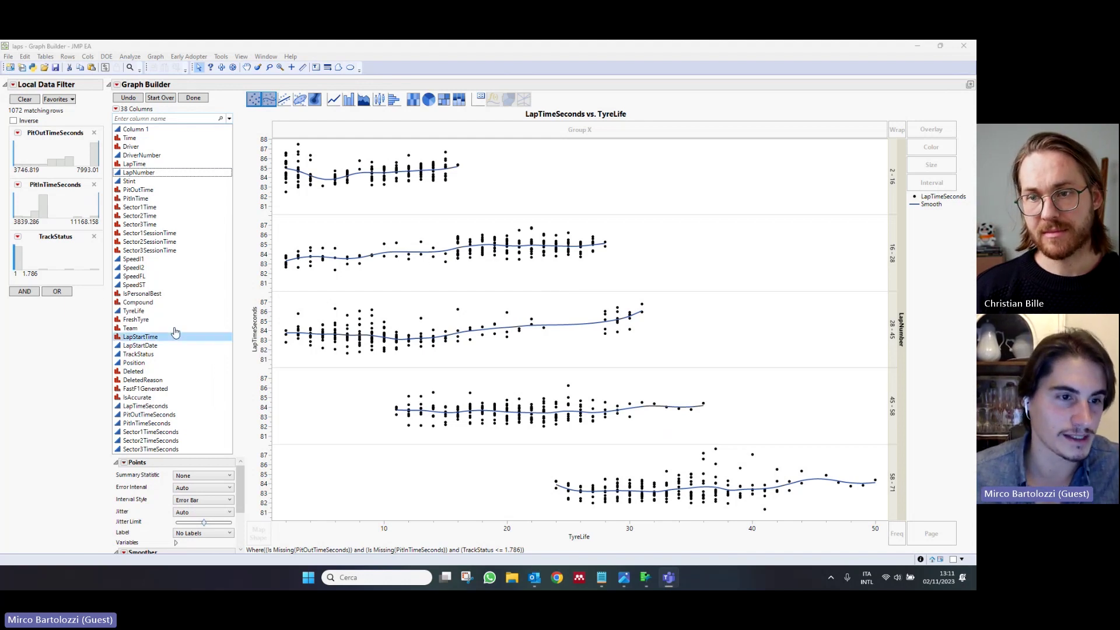
Overlay Compound to colour points and smoothers by HARD, MEDIUM and SOFT, then finish with Done.
{"action": "left_click_drag", "start_coordinate": [154, 304], "coordinate": [936, 130]}
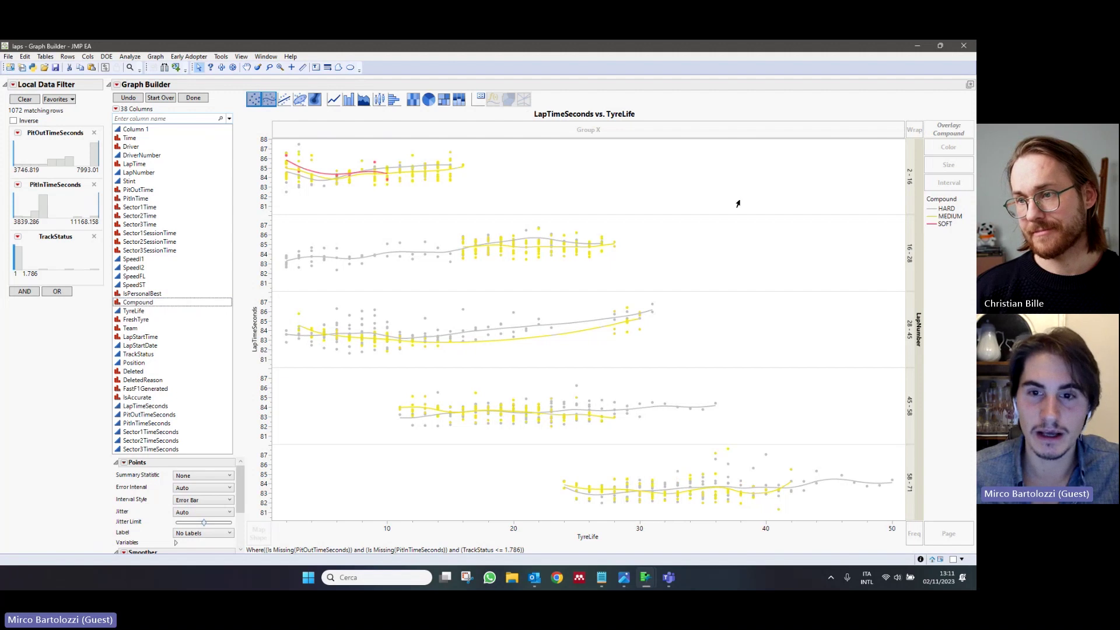
{"action": "left_click", "coordinate": [195, 99]}
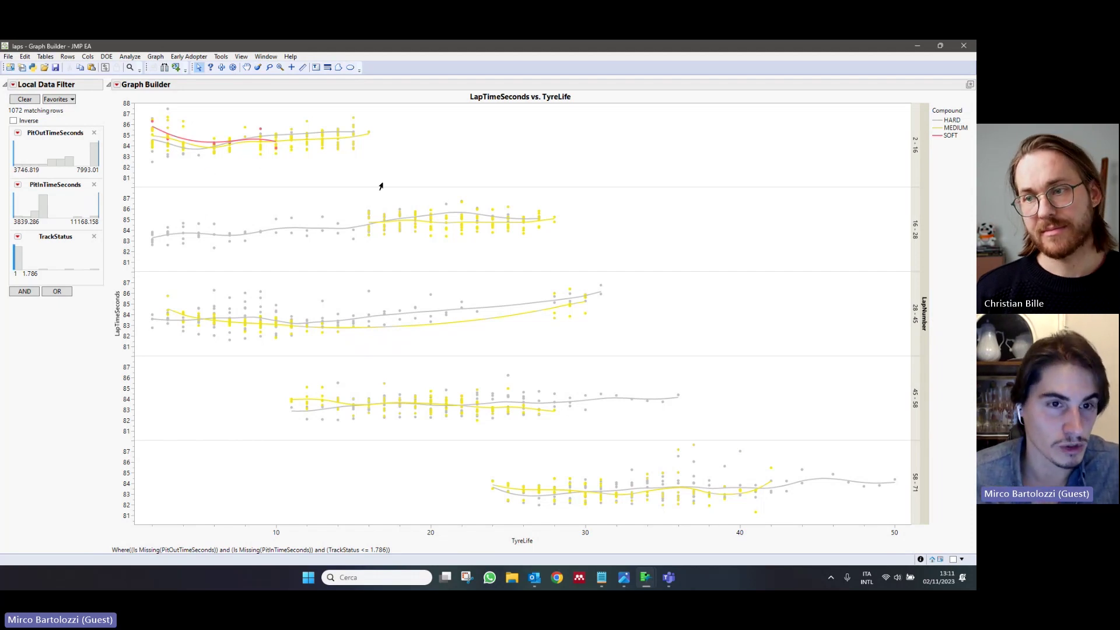
Highlight HARD in the legend and move the Compound legend into the plot's top-right corner.
{"action": "left_click", "coordinate": [948, 121]}
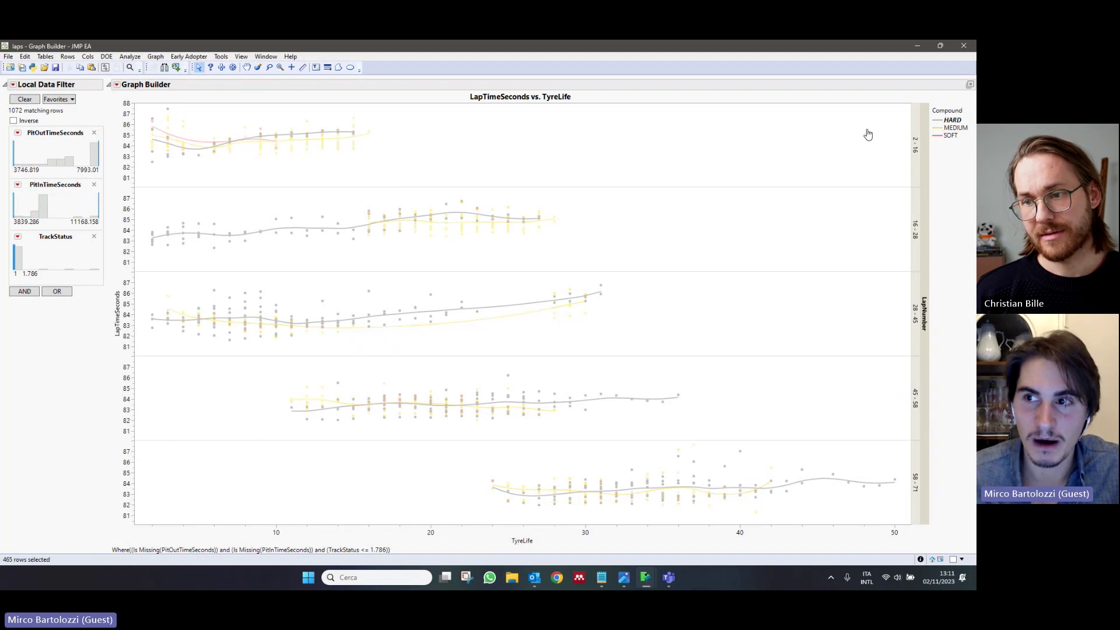
{"action": "left_click_drag", "start_coordinate": [918, 110], "coordinate": [869, 120]}
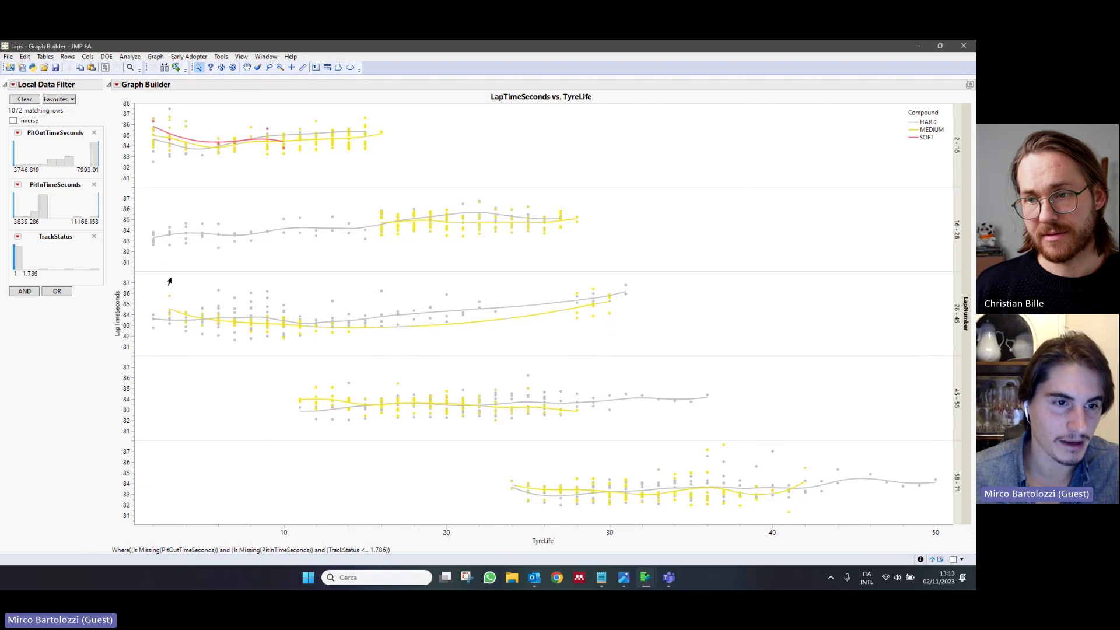
{"action": "left_click_drag", "start_coordinate": [148, 275], "coordinate": [487, 346]}
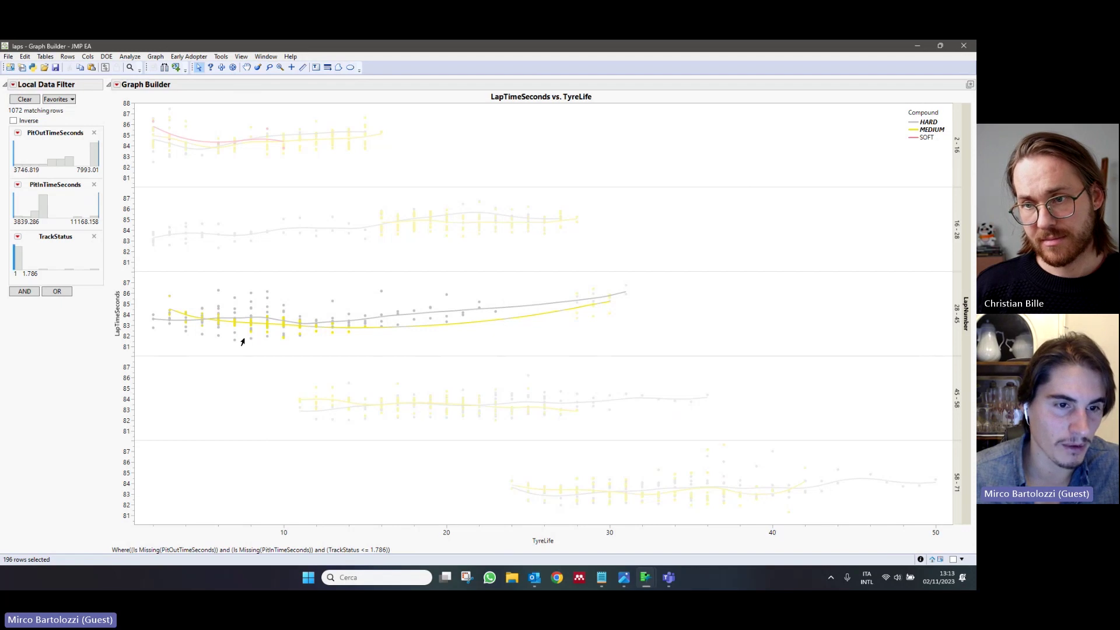
{"action": "left_click", "coordinate": [192, 285]}
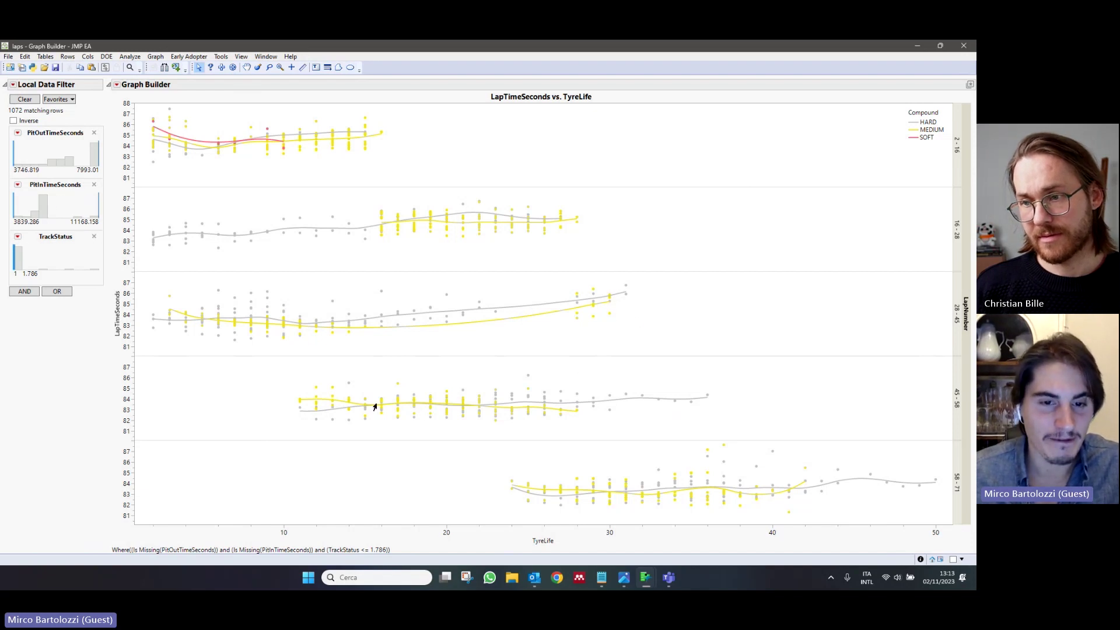
{"action": "left_click_drag", "start_coordinate": [268, 369], "coordinate": [712, 438]}
{"action": "left_click", "coordinate": [239, 402]}
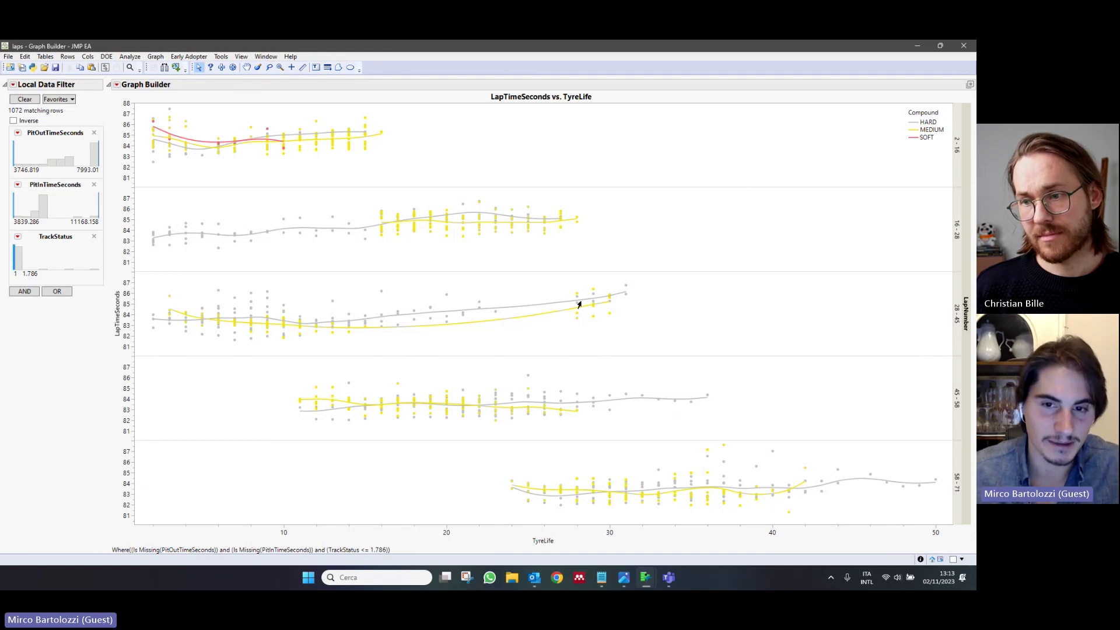
{"action": "left_click_drag", "start_coordinate": [561, 279], "coordinate": [599, 298]}
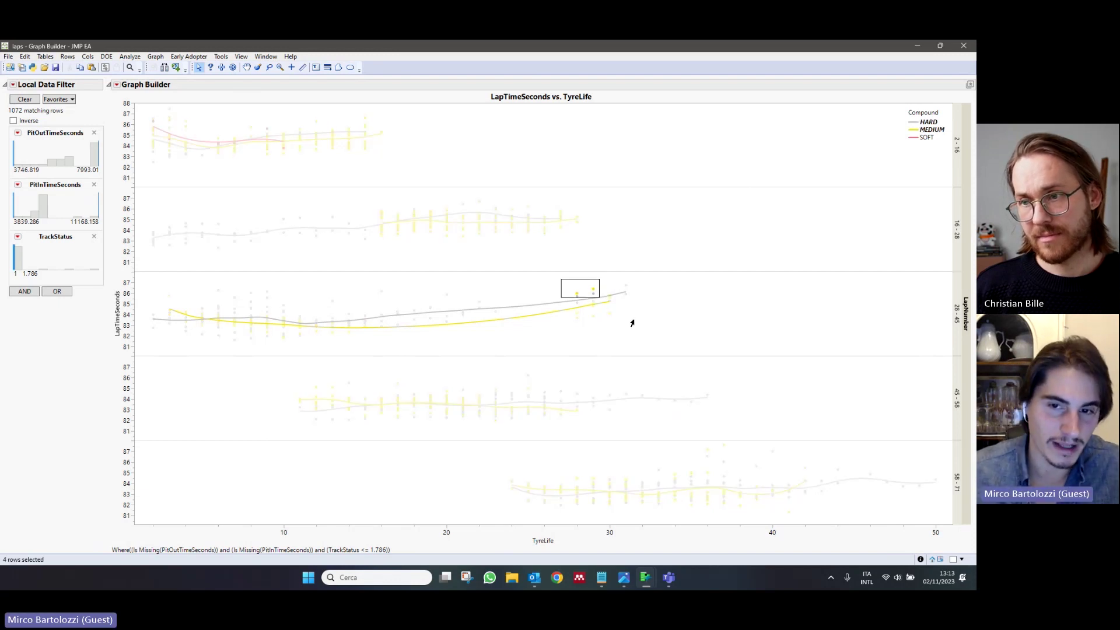
{"action": "left_click", "coordinate": [689, 324]}
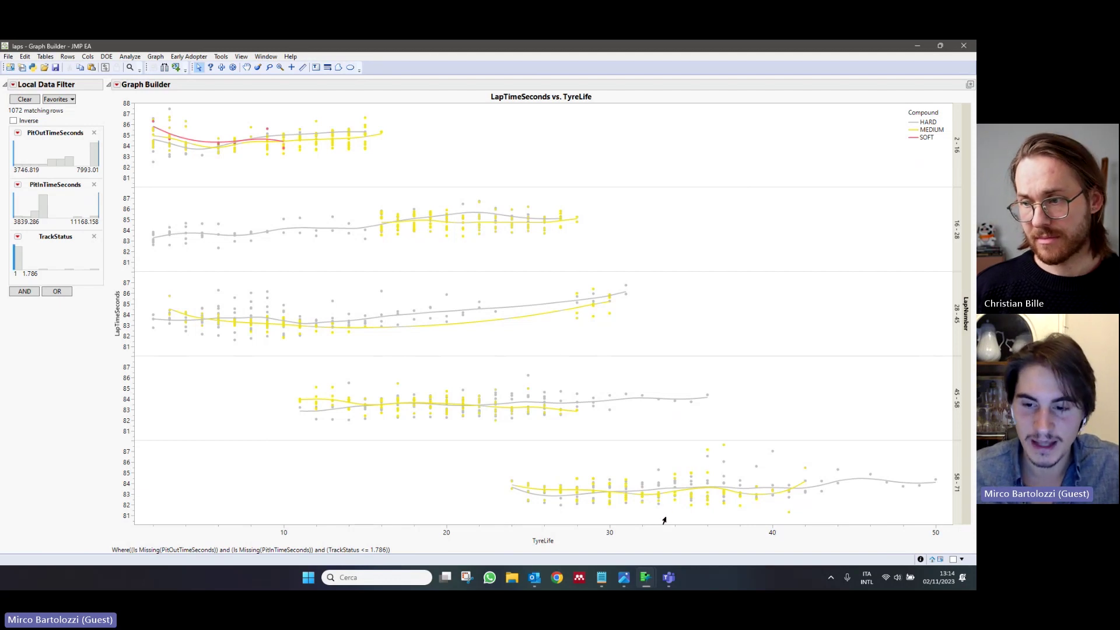
{"action": "left_click_drag", "start_coordinate": [663, 517], "coordinate": [942, 442]}
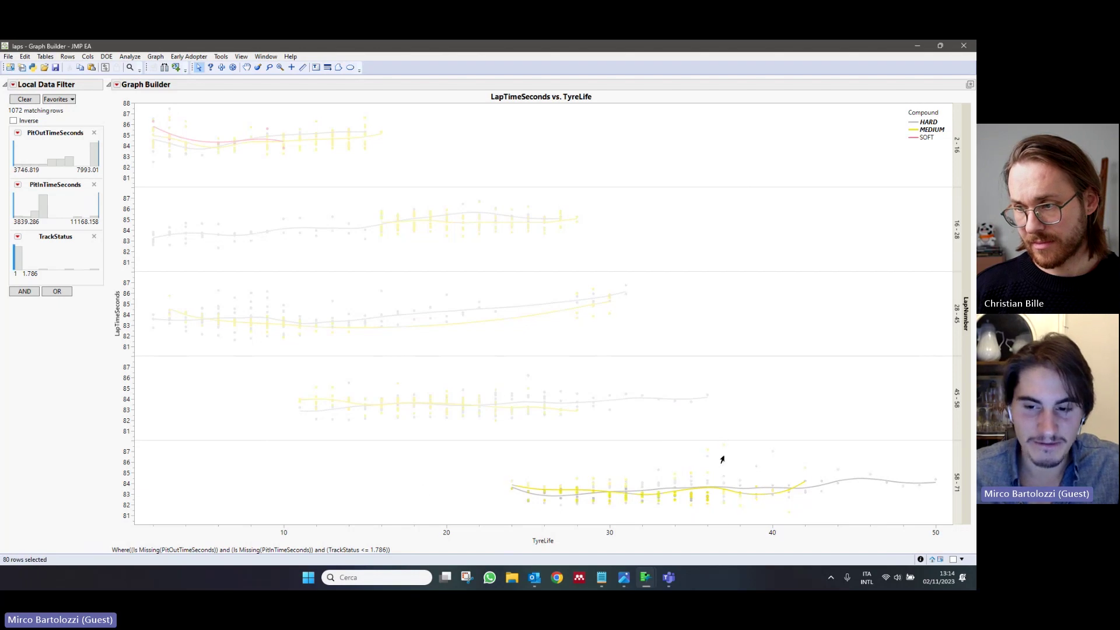
{"action": "left_click", "coordinate": [430, 468]}
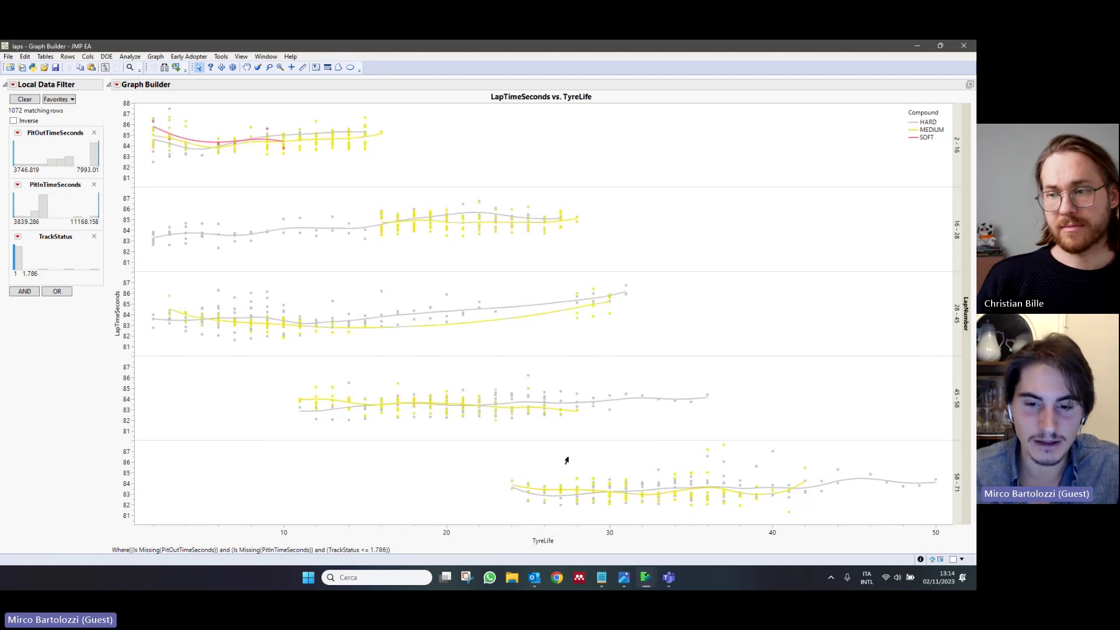